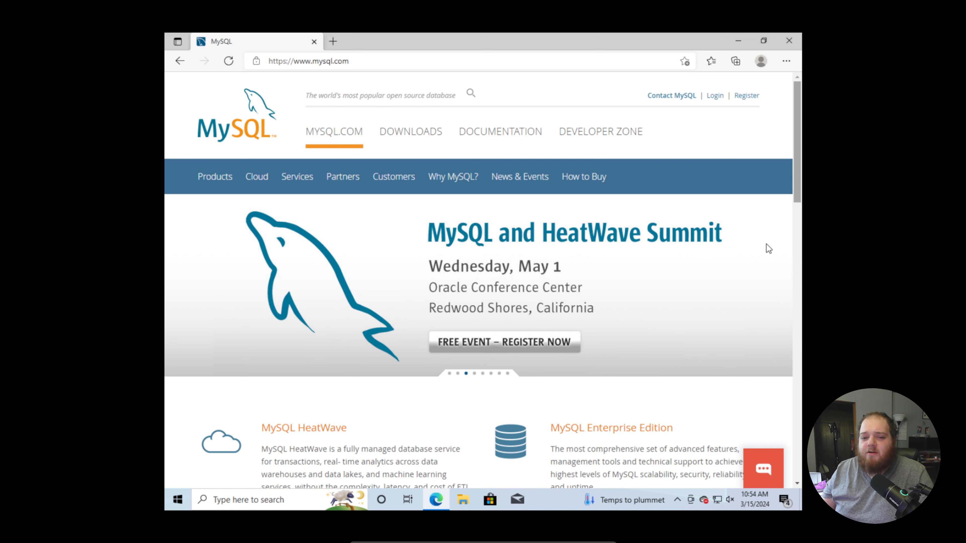
# Open the MySQL Installer for Windows page among the MySQL Community (GPL) downloads.
pyautogui.click(405, 134)
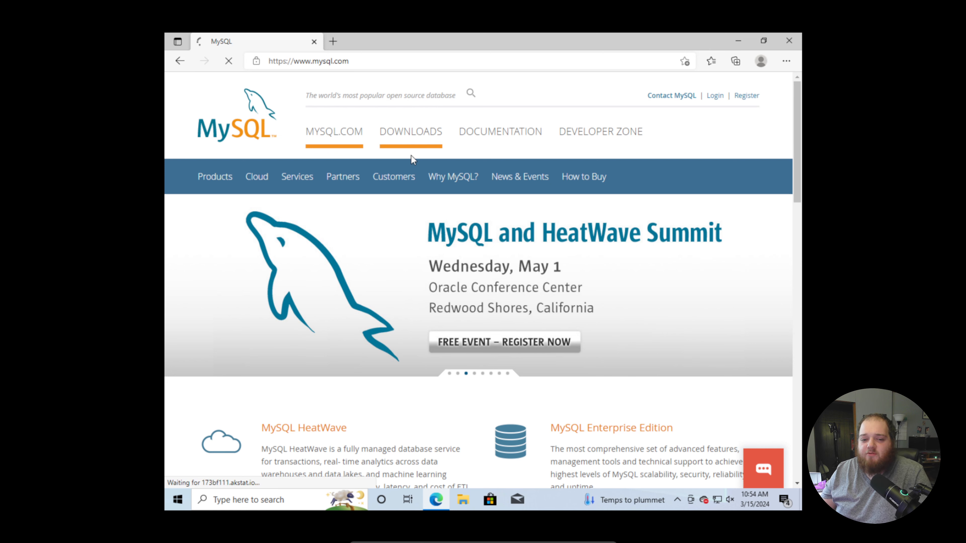
pyautogui.scroll(-6, 445, 221)
pyautogui.scroll(-5, 441, 237)
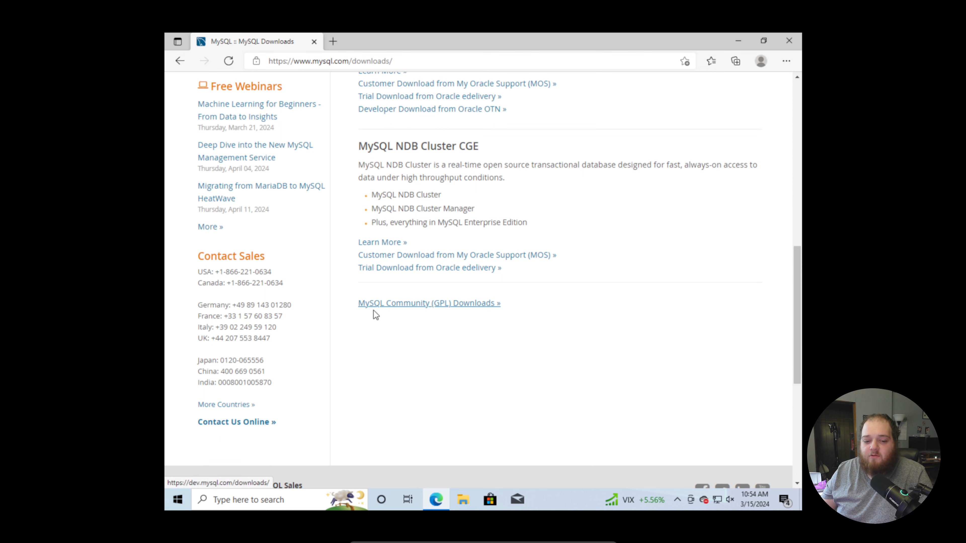
pyautogui.click(408, 304)
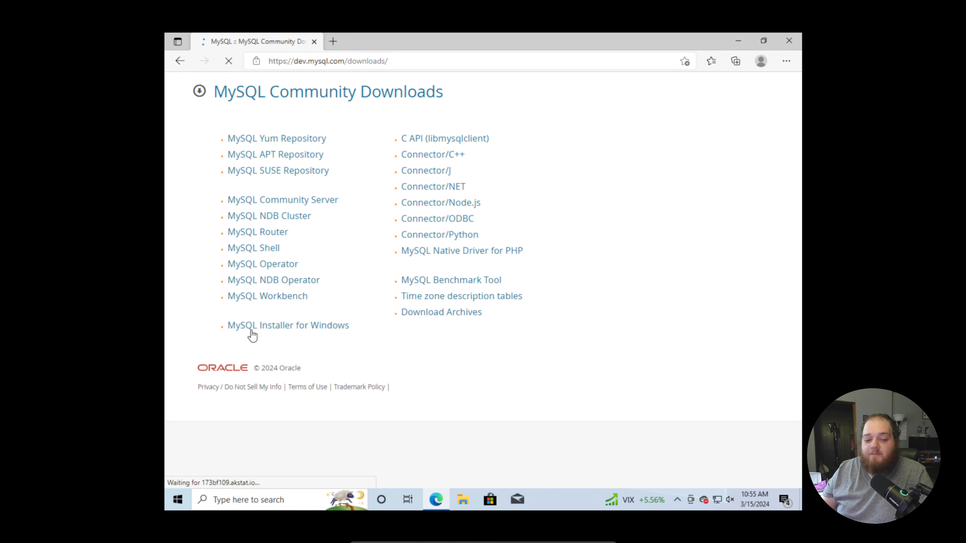
pyautogui.click(286, 328)
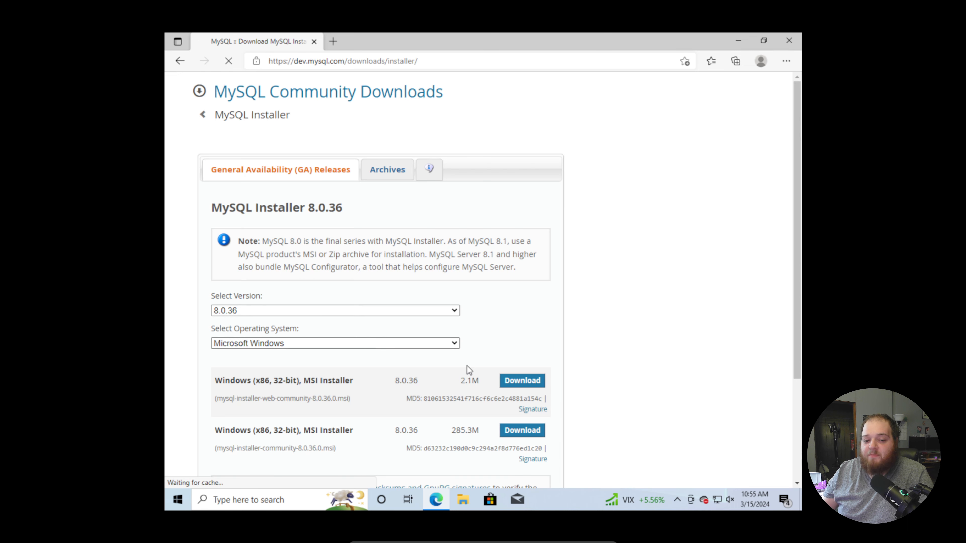
# Download the 2.1M web installer, mysql-installer-web-community-8.0.36.0.msi, without logging in or signing up.
pyautogui.scroll(-3, 613, 326)
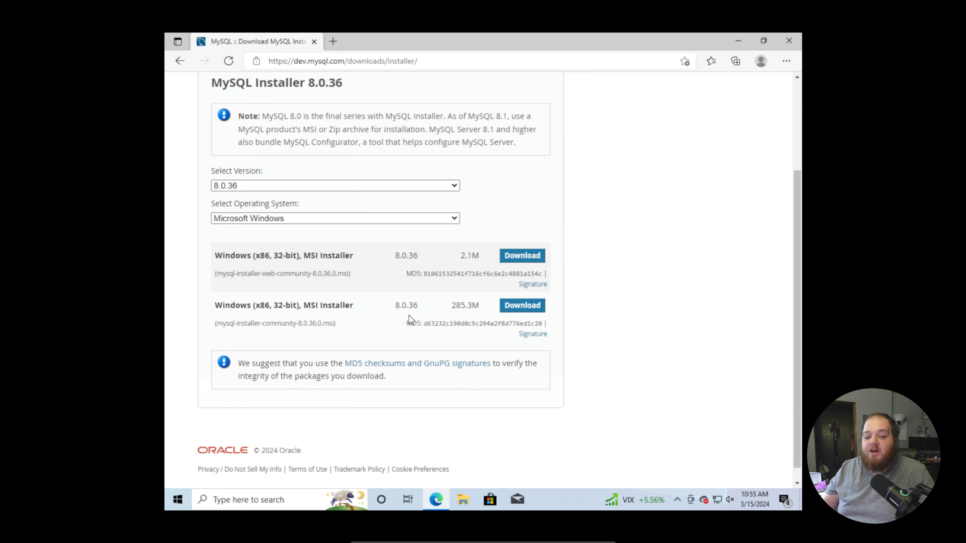
pyautogui.click(528, 255)
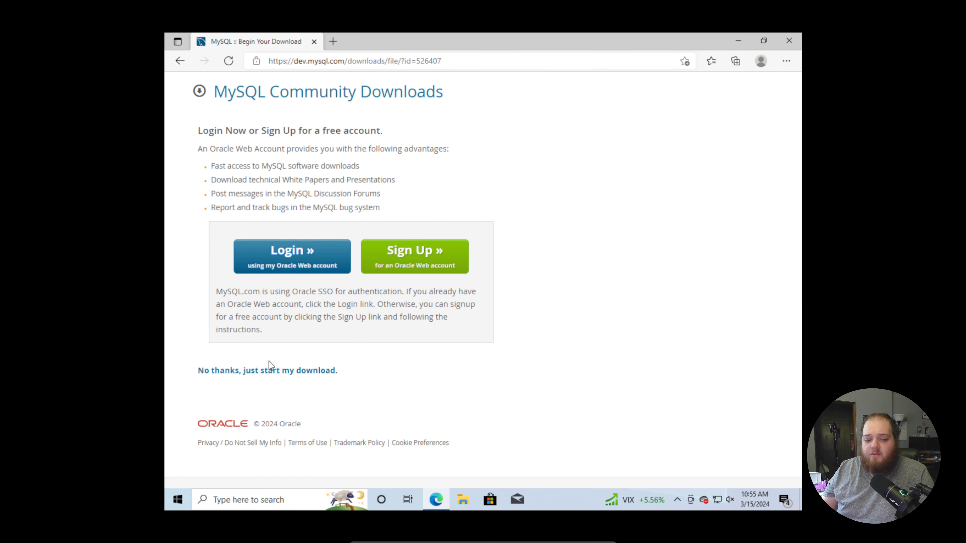
pyautogui.click(253, 371)
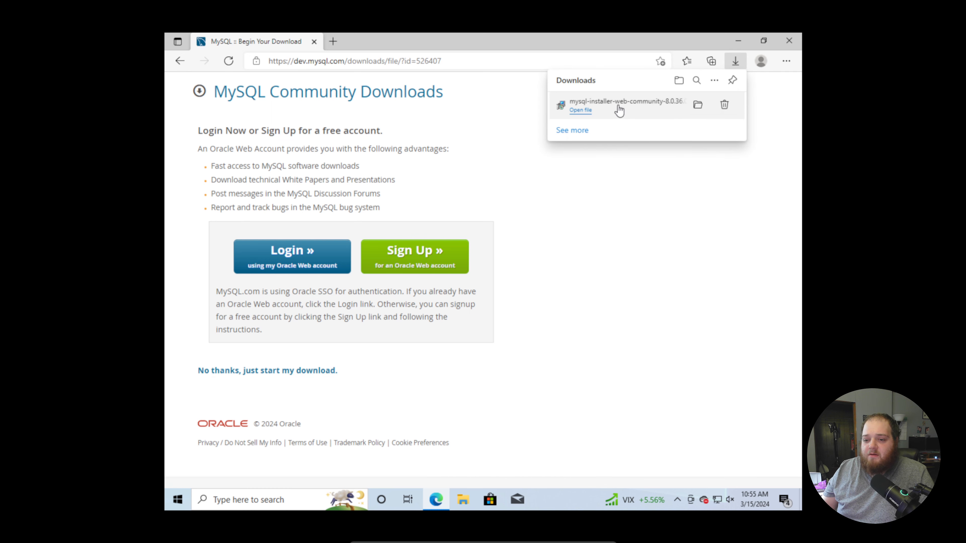
# Run the downloaded mysql-installer-web-community-8.0.36.0 file from its folder and allow it to make changes to the device.
pyautogui.click(699, 110)
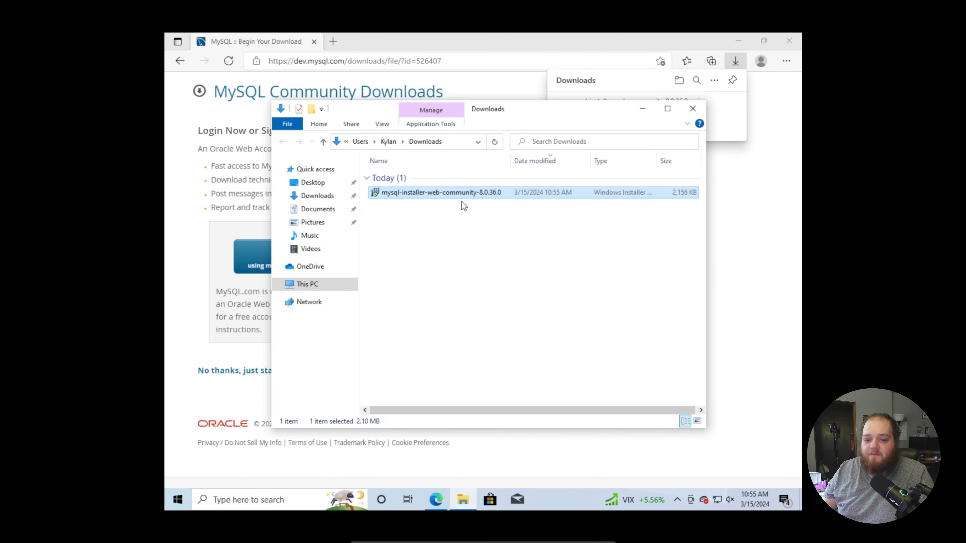
pyautogui.doubleClick(462, 193)
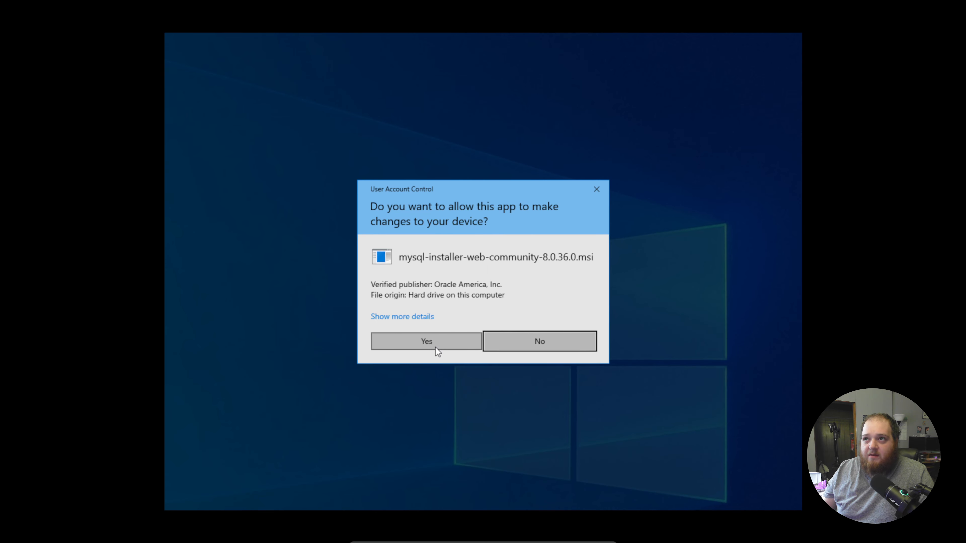
pyautogui.click(436, 347)
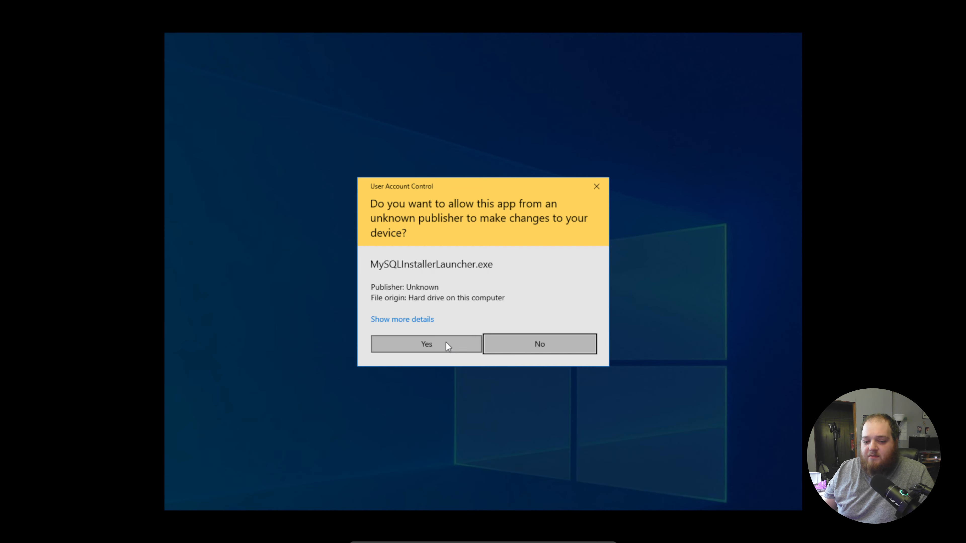
pyautogui.click(445, 345)
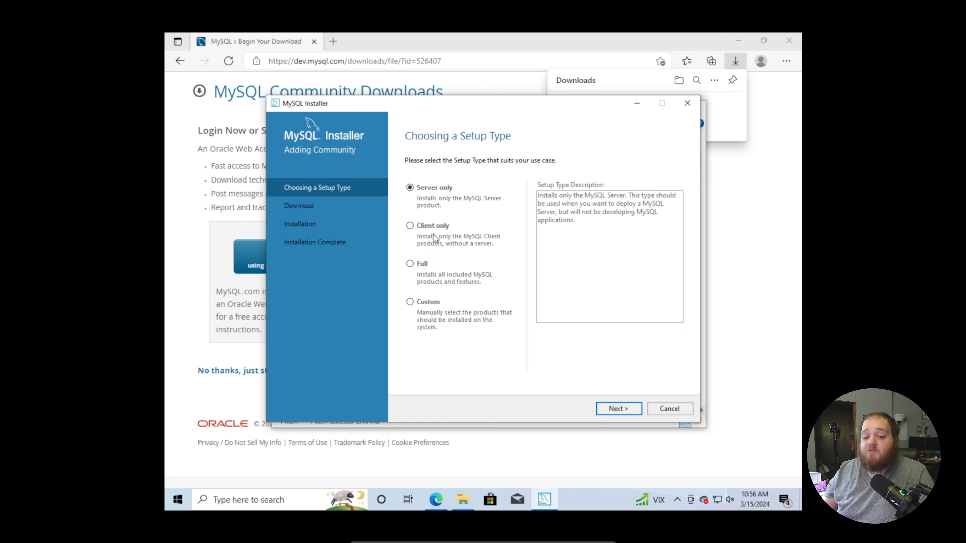
# Choose the Custom setup type and add MySQL Server 8.0.36 - X64 to the products to be installed.
pyautogui.click(430, 307)
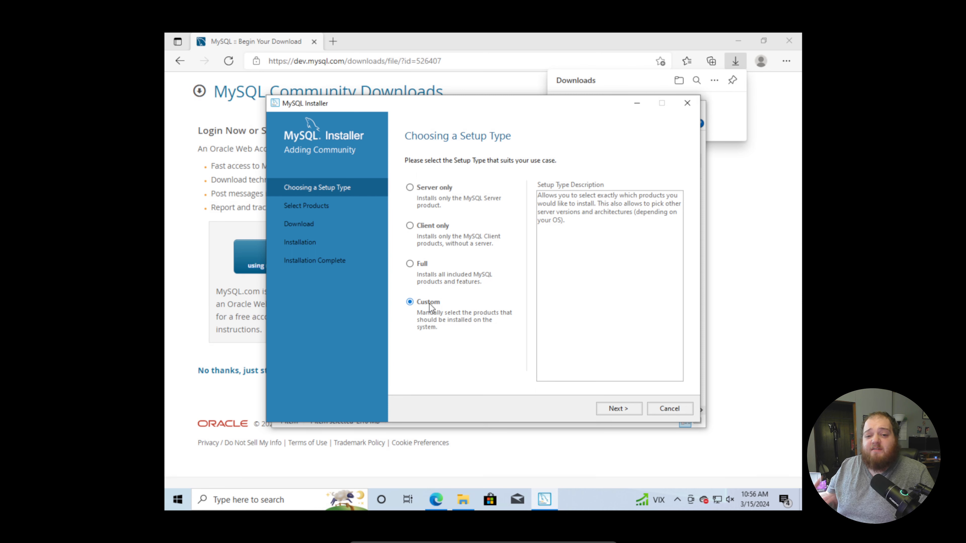
pyautogui.click(617, 408)
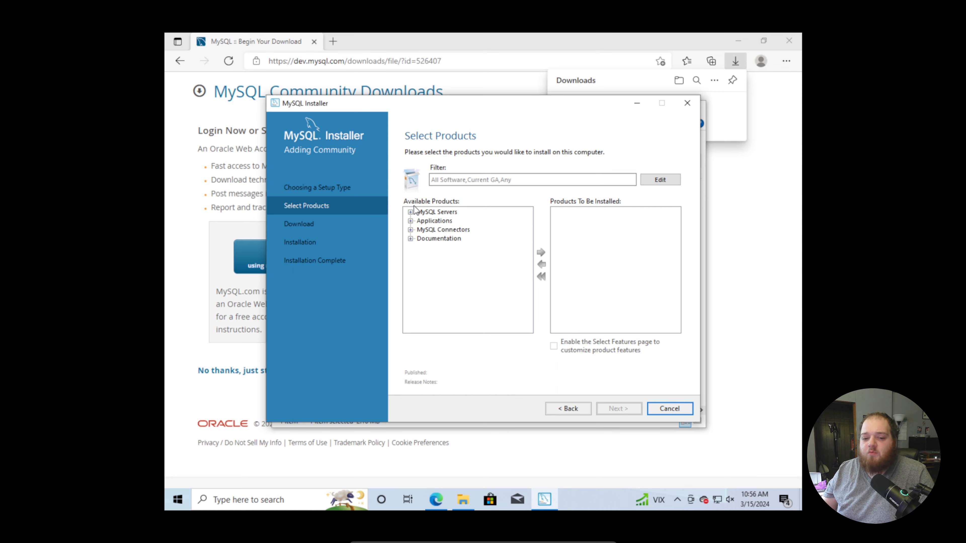
pyautogui.click(410, 212)
pyautogui.click(421, 221)
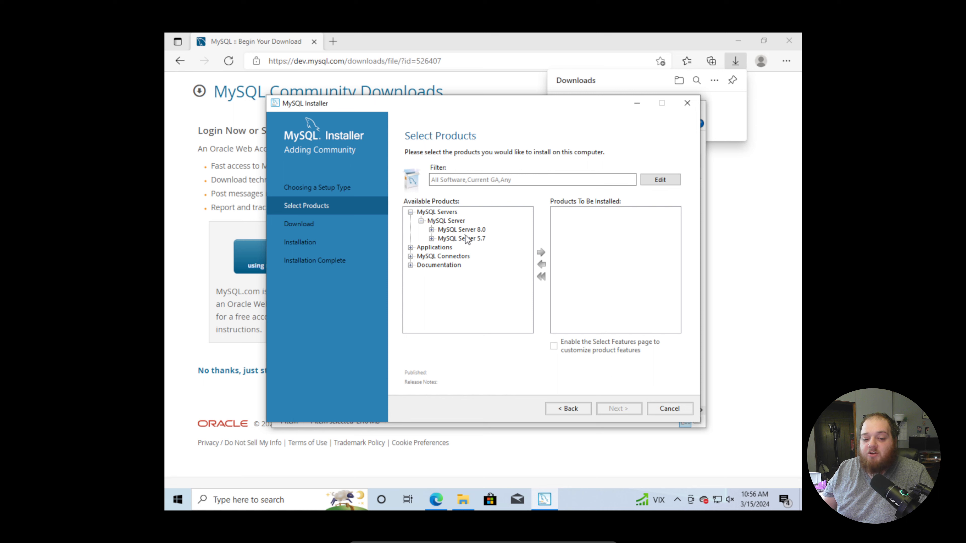
pyautogui.click(432, 229)
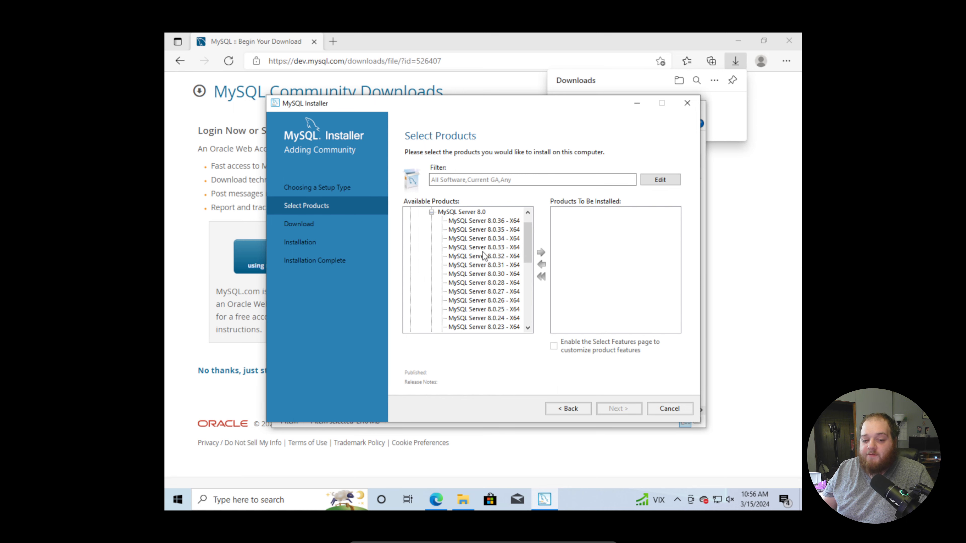
pyautogui.click(468, 223)
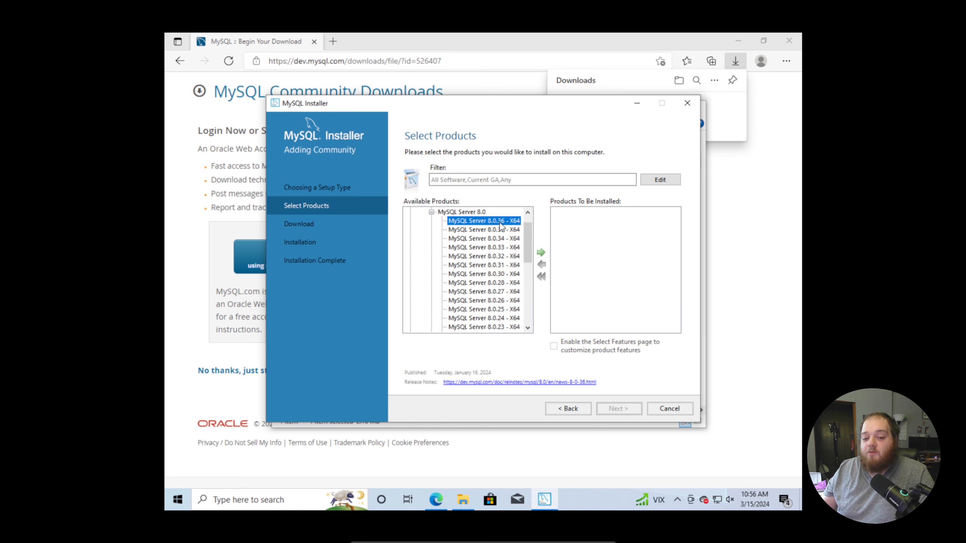
pyautogui.click(541, 255)
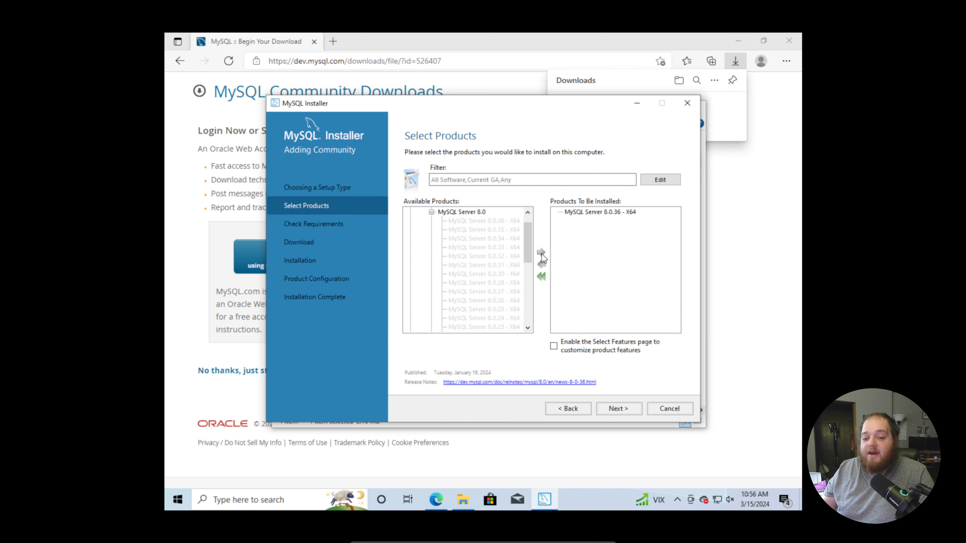
# Add MySQL Workbench 8.0.36 - X64 to the products to be installed and proceed to the requirements check.
pyautogui.click(432, 212)
pyautogui.click(410, 247)
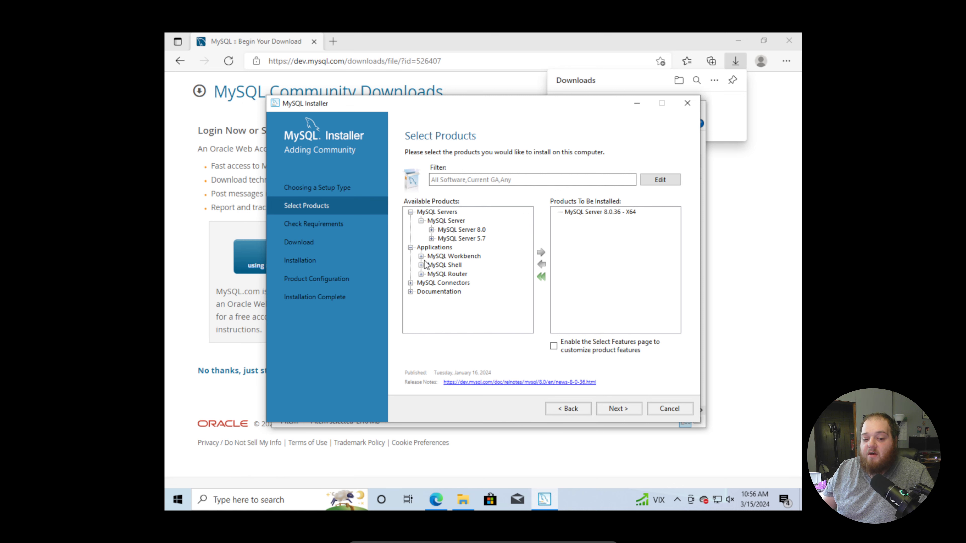
pyautogui.click(421, 257)
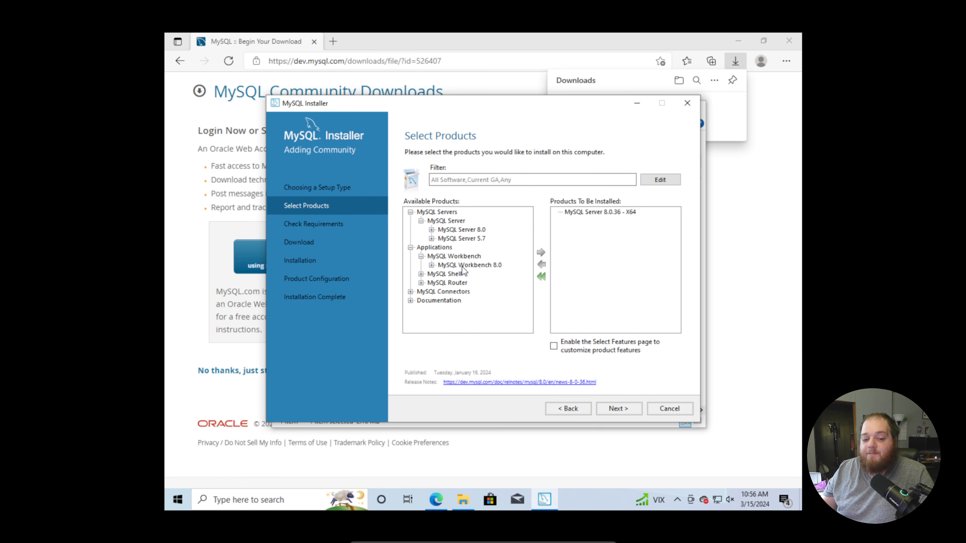
pyautogui.click(431, 265)
pyautogui.click(486, 221)
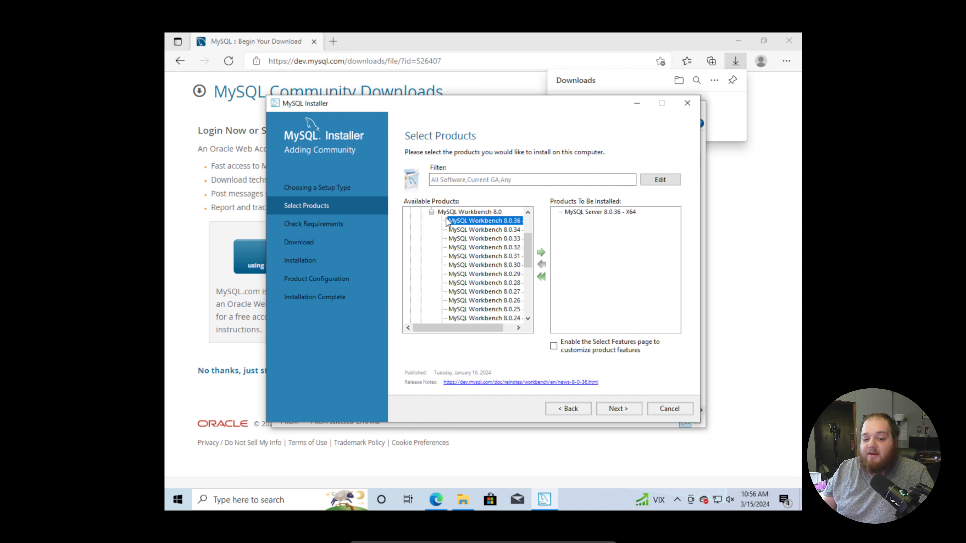
pyautogui.click(540, 252)
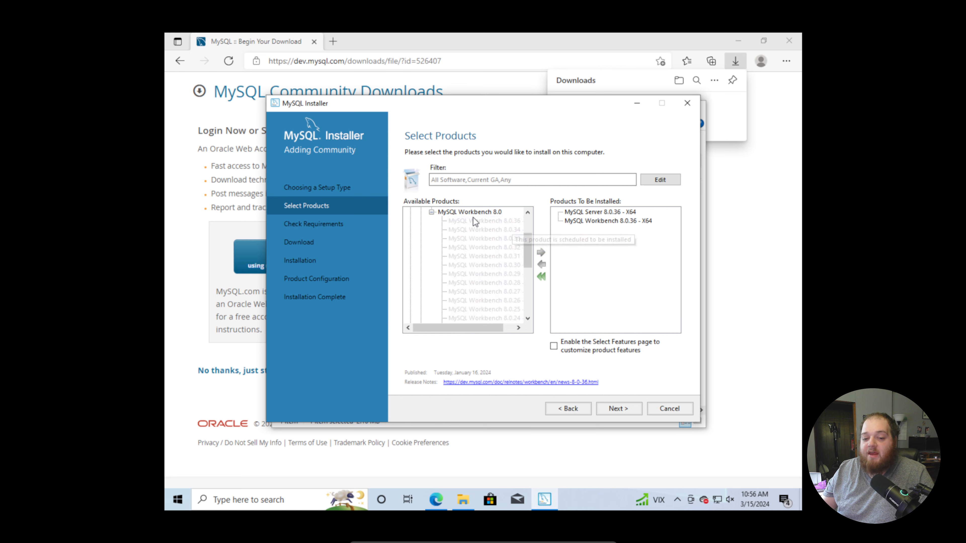
pyautogui.click(431, 212)
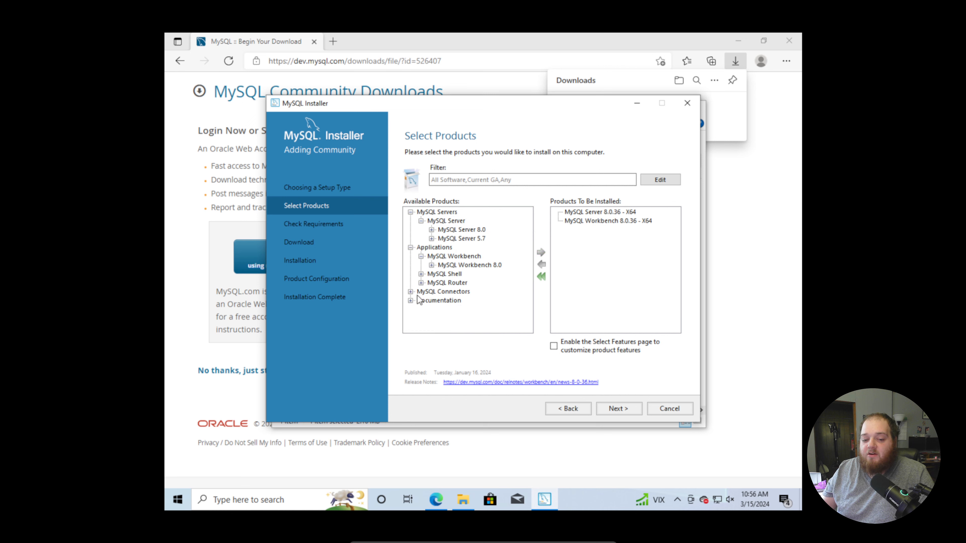
pyautogui.click(410, 301)
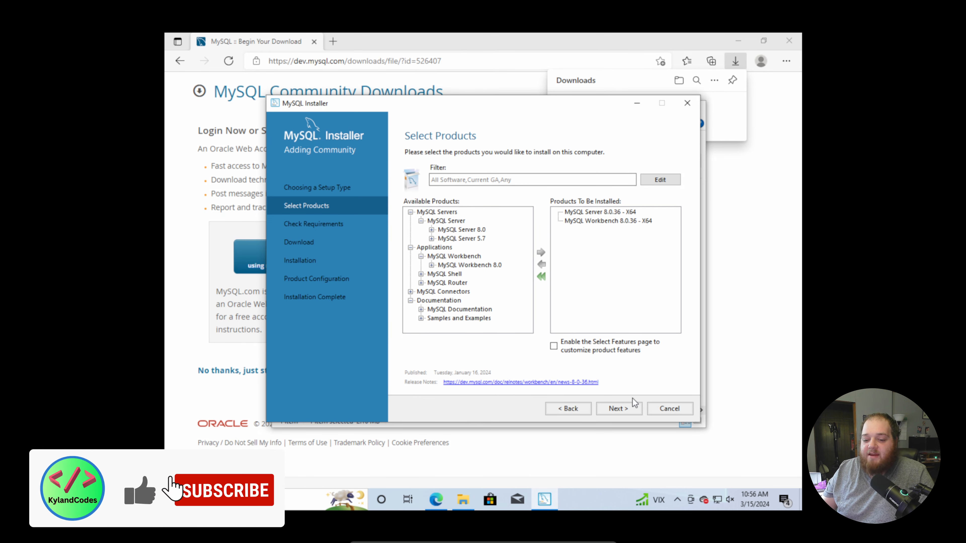
pyautogui.click(626, 411)
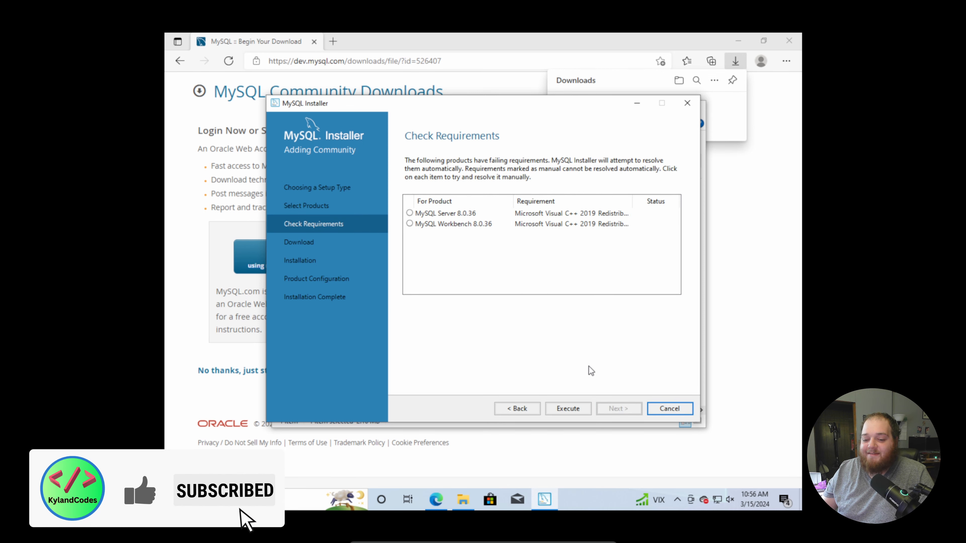
# Resolve the failing requirements by installing the Microsoft Visual C++ 2015-2019 Redistributable (x64), accepting its license terms, and continue to the download stage.
pyautogui.click(580, 410)
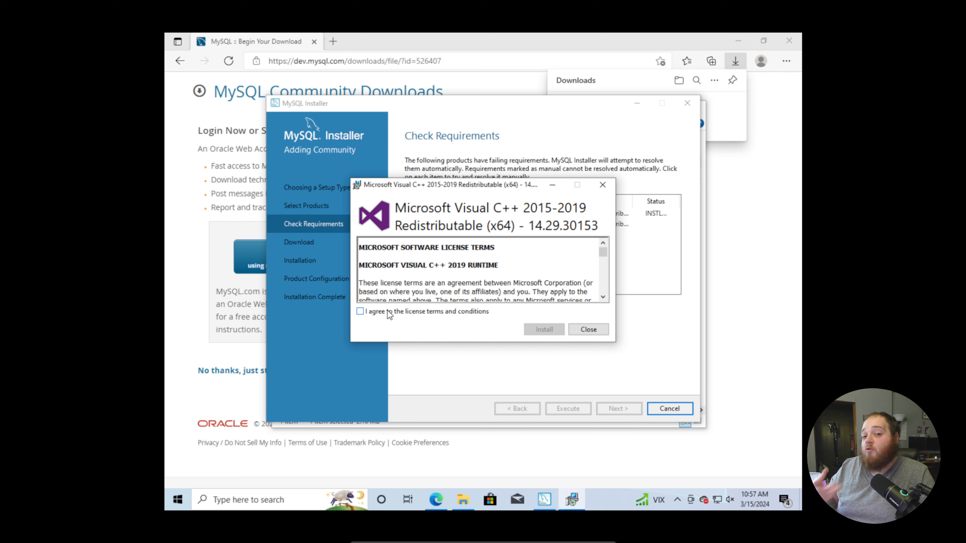
pyautogui.click(387, 311)
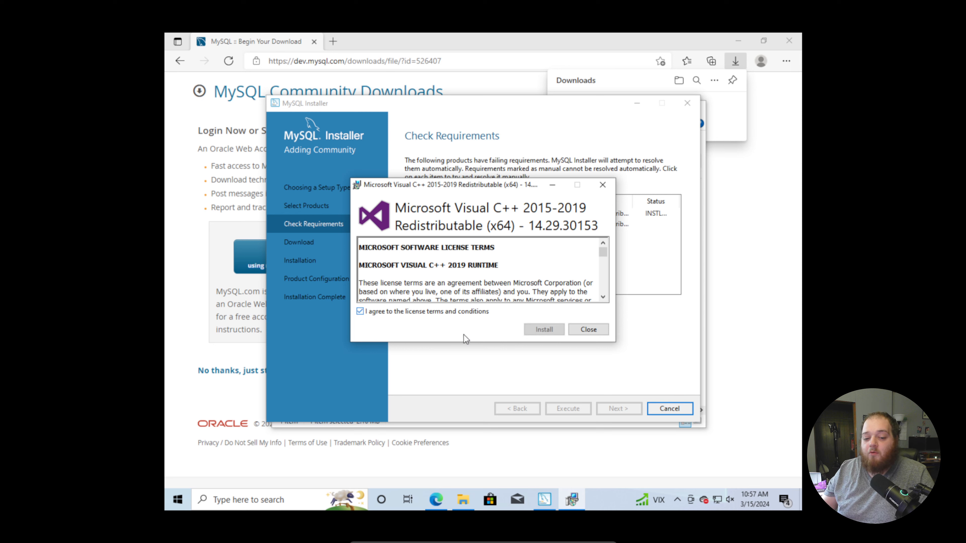
pyautogui.click(541, 331)
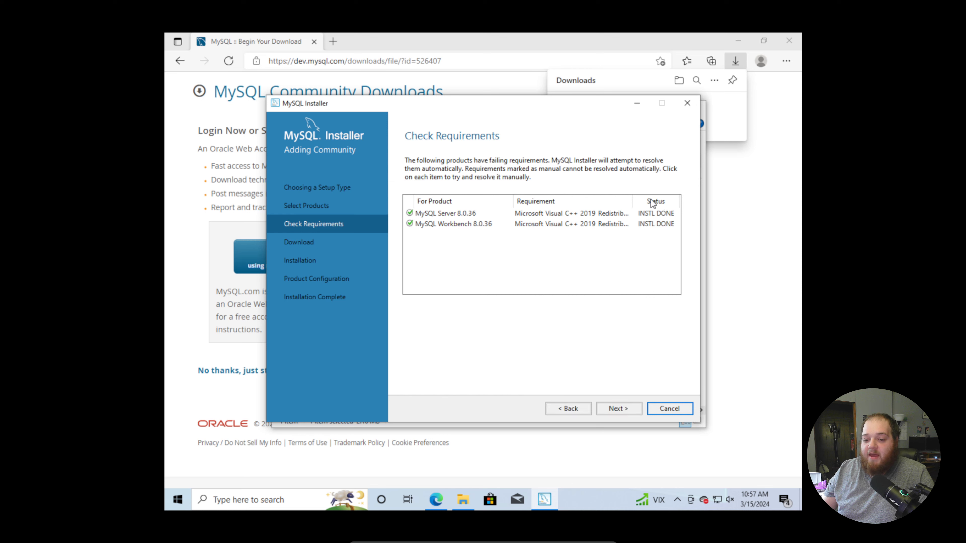
pyautogui.click(625, 407)
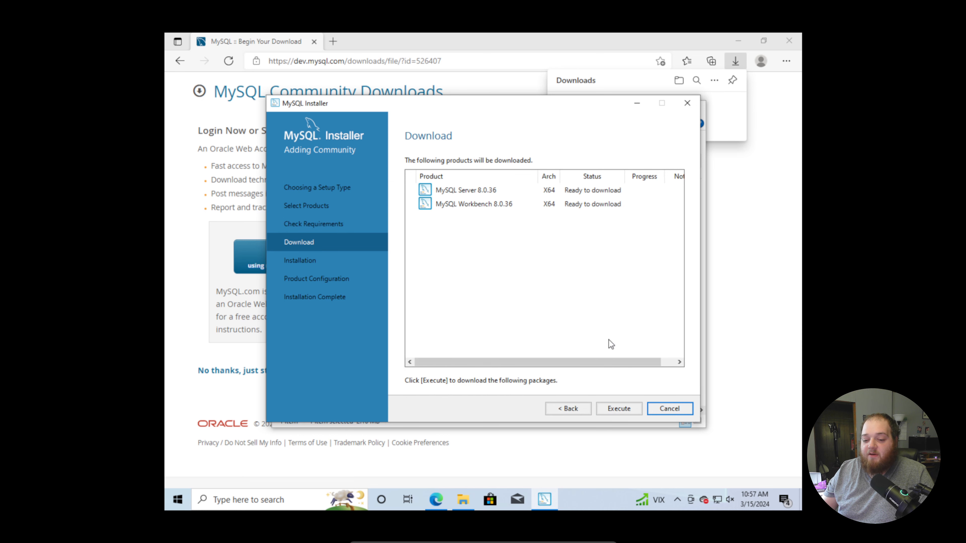
# Download and install MySQL Server 8.0.36 and MySQL Workbench 8.0.36, and continue to product configuration.
pyautogui.click(619, 407)
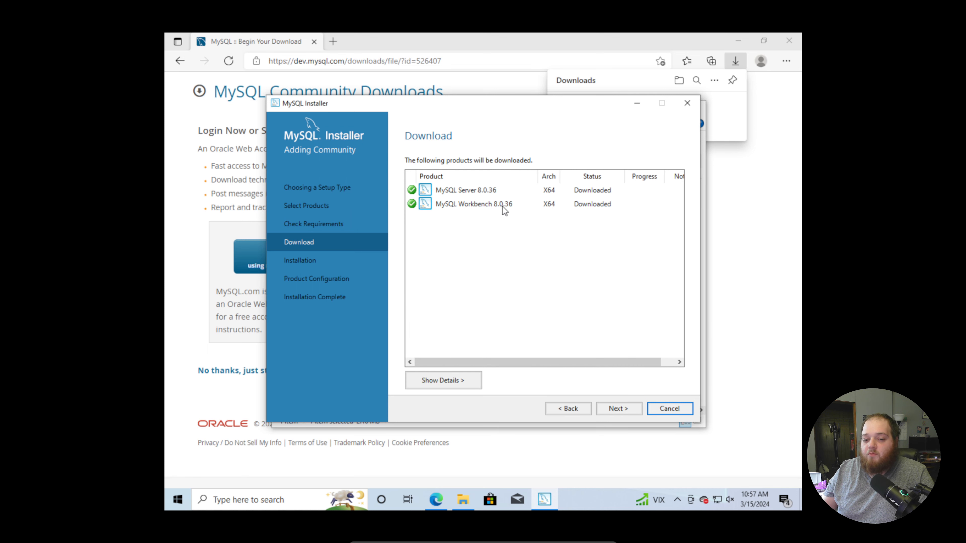
pyautogui.click(620, 408)
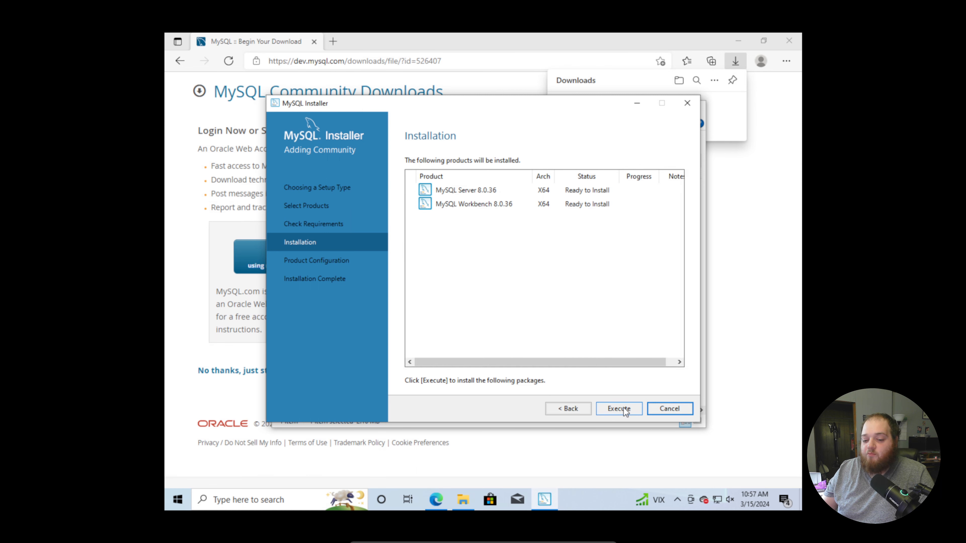
pyautogui.click(622, 408)
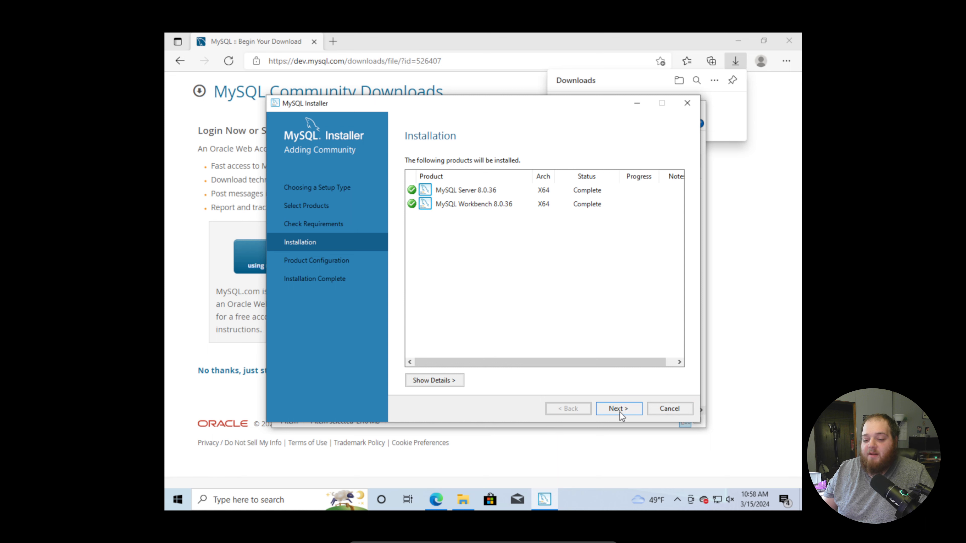
pyautogui.click(619, 410)
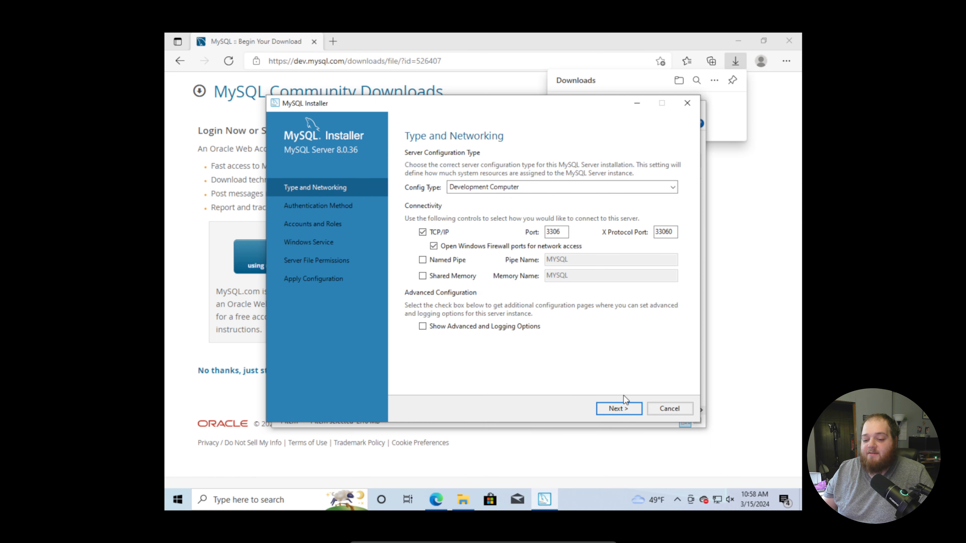
# Keep the server type as Development Computer with TCP/IP port 3306, and accept strong password encryption as the authentication method.
pyautogui.click(504, 187)
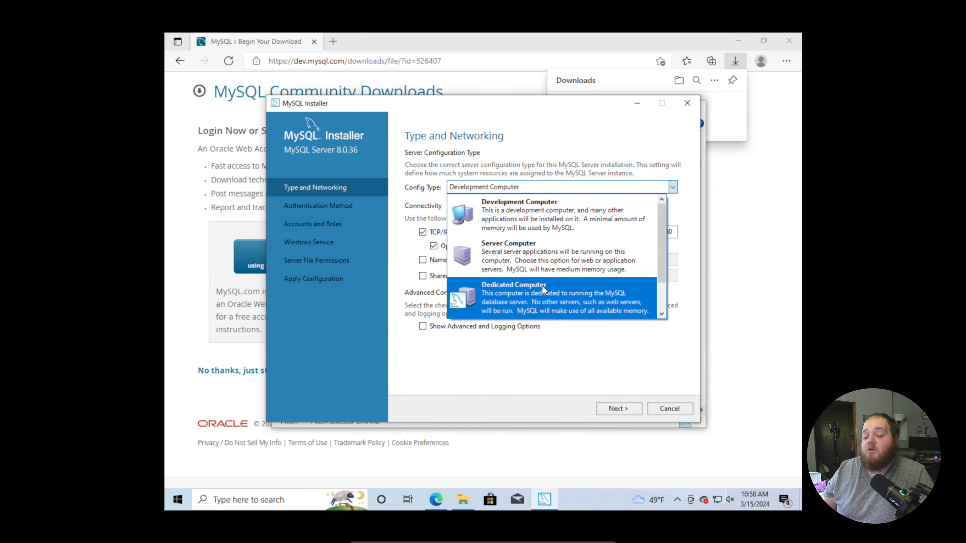
pyautogui.click(555, 212)
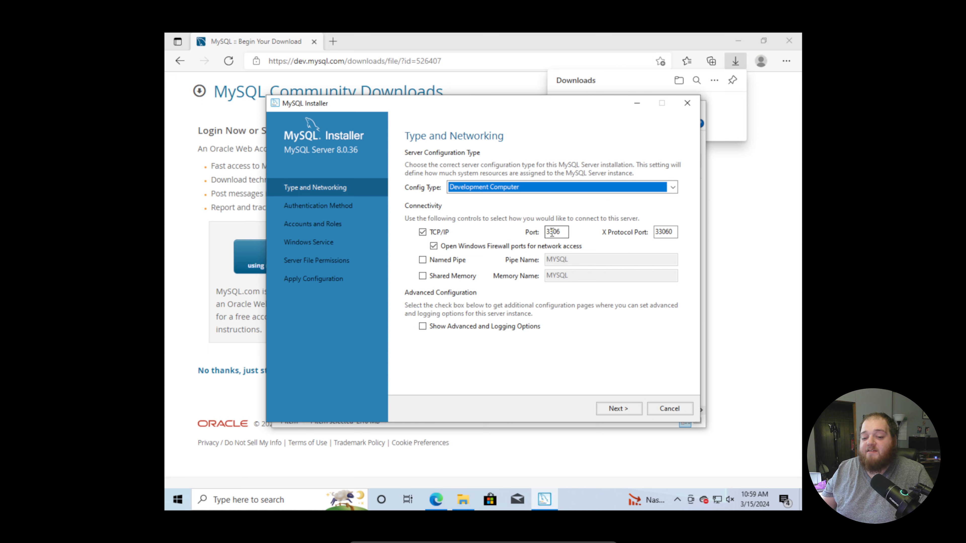
pyautogui.doubleClick(555, 232)
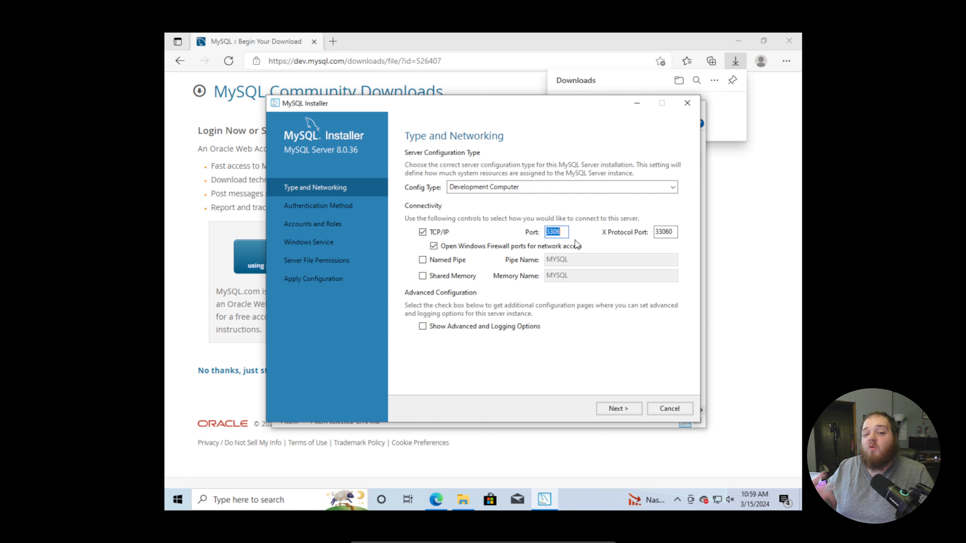
pyautogui.click(631, 410)
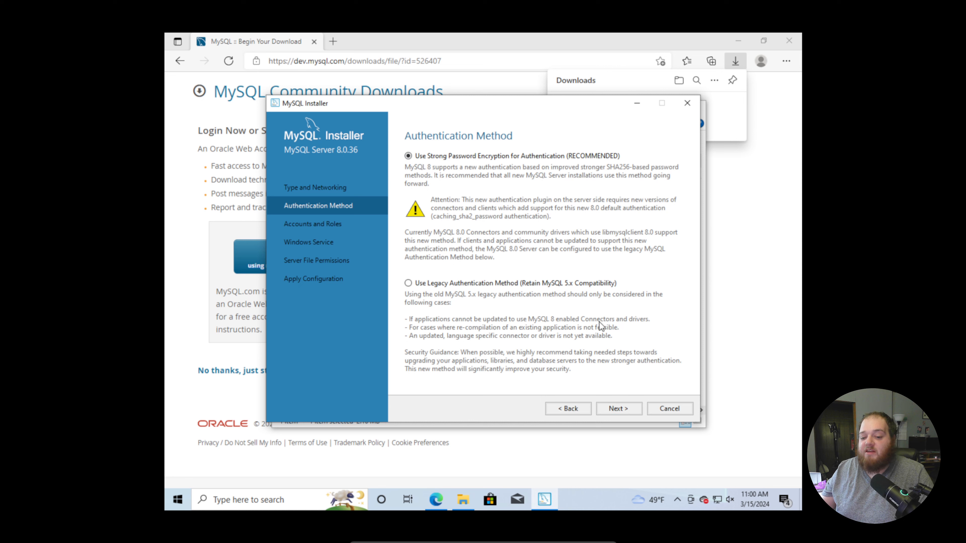
pyautogui.click(625, 407)
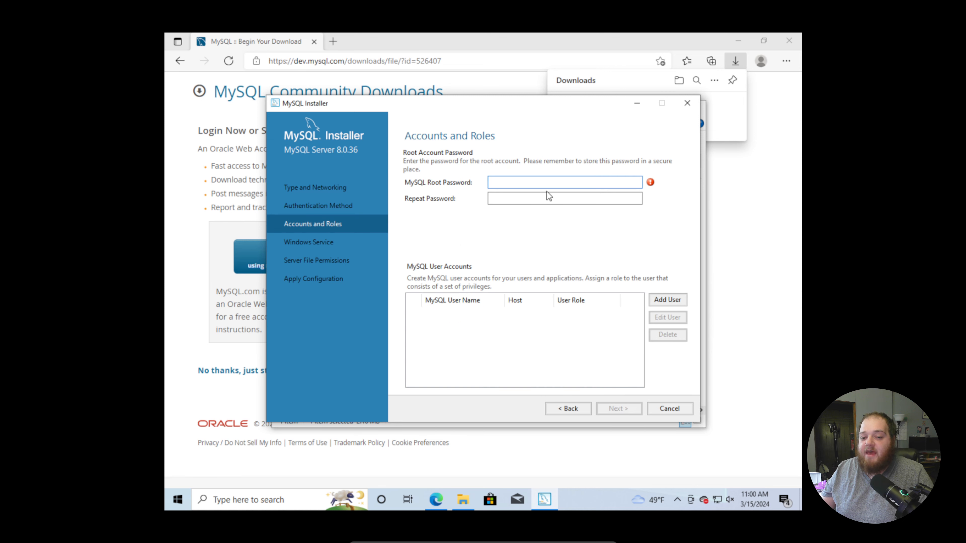
# Enter and repeat the MySQL root account password, and proceed to the Windows service settings.
pyautogui.write('pas')
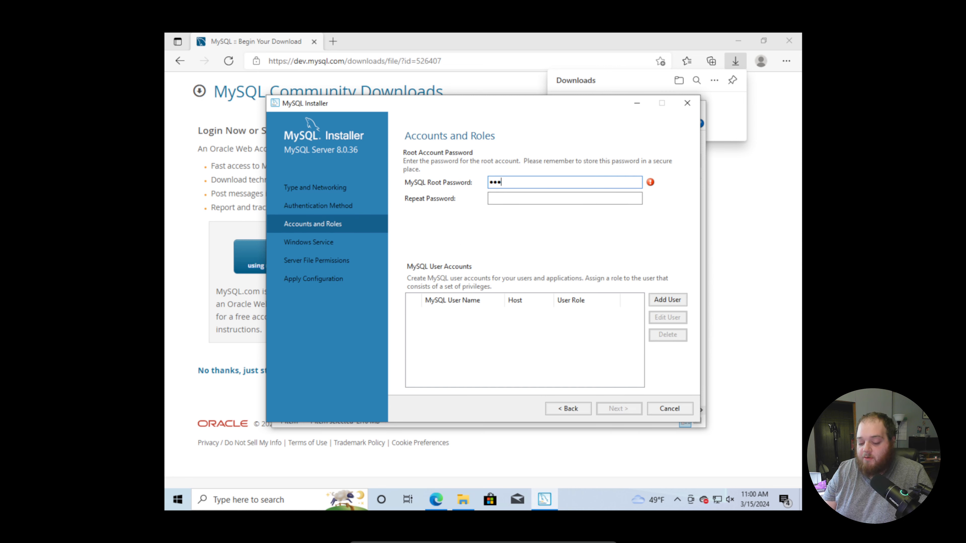
pyautogui.write('sword')
pyautogui.press('Tab')
pyautogui.write('p')
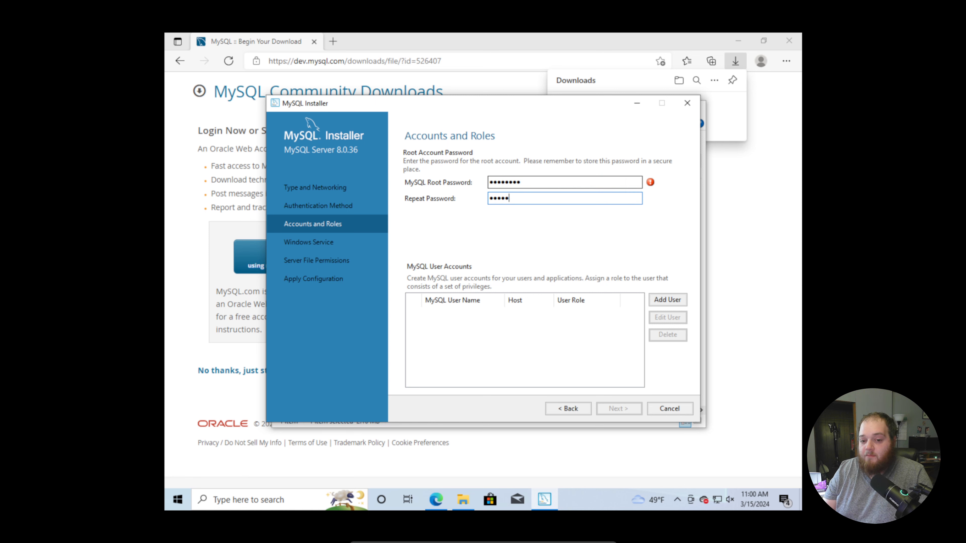
pyautogui.write('assword')
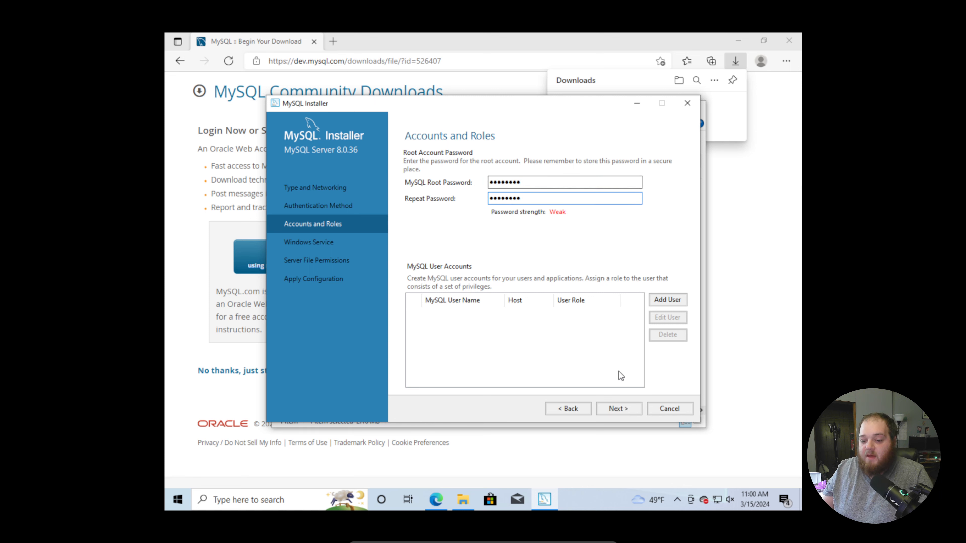
pyautogui.click(618, 408)
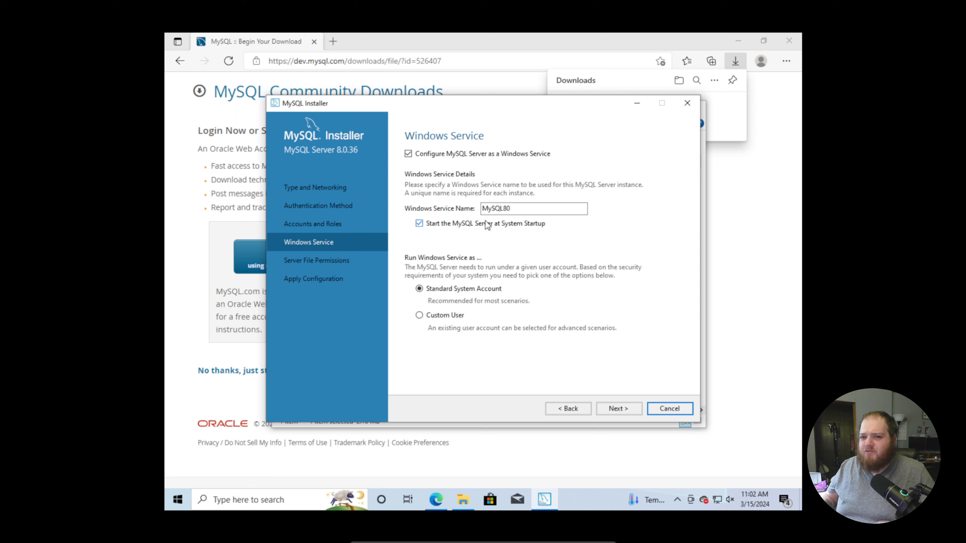
# Accept the default MySQL80 Windows service and full-access server file permissions, and apply the server configuration.
pyautogui.click(614, 410)
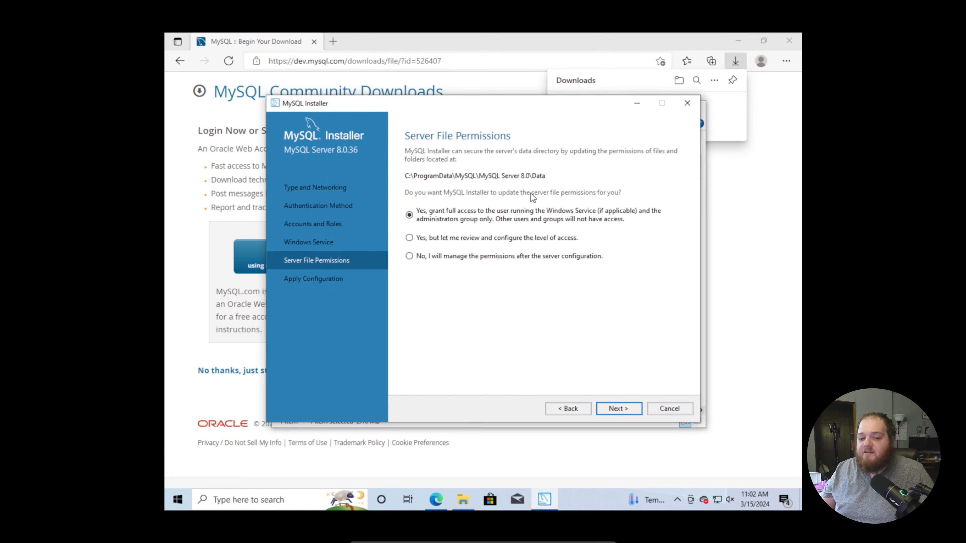
pyautogui.click(619, 413)
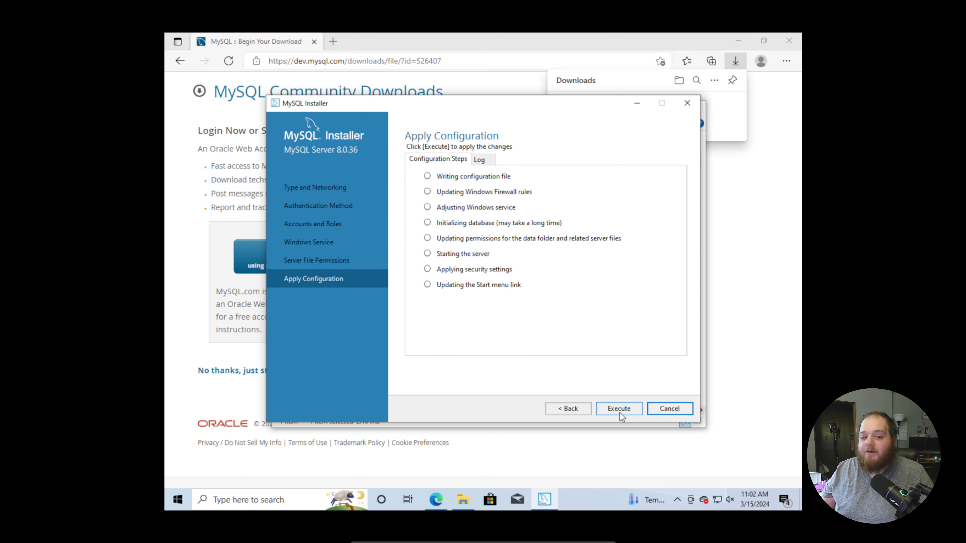
pyautogui.click(614, 410)
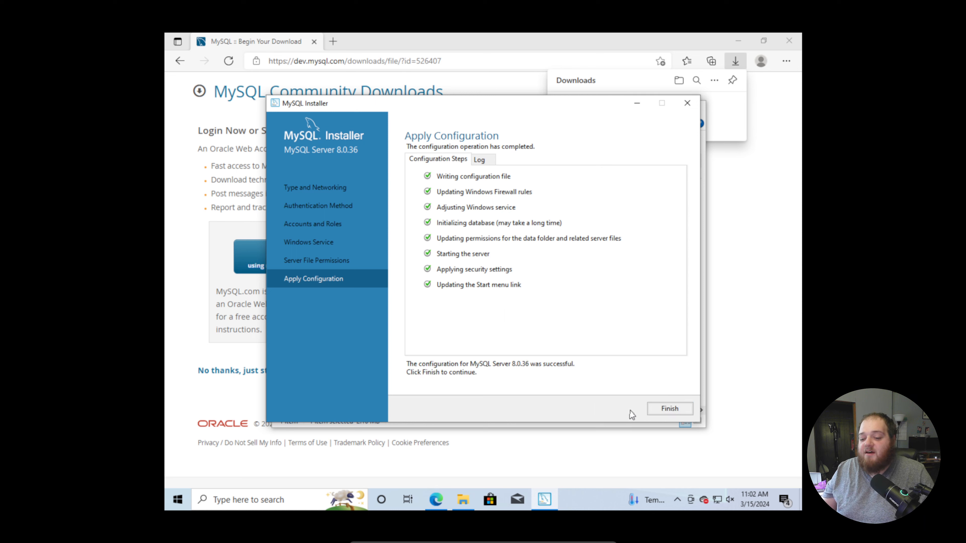
# Finish the server configuration and complete the installation, letting MySQL Workbench start after setup.
pyautogui.click(664, 411)
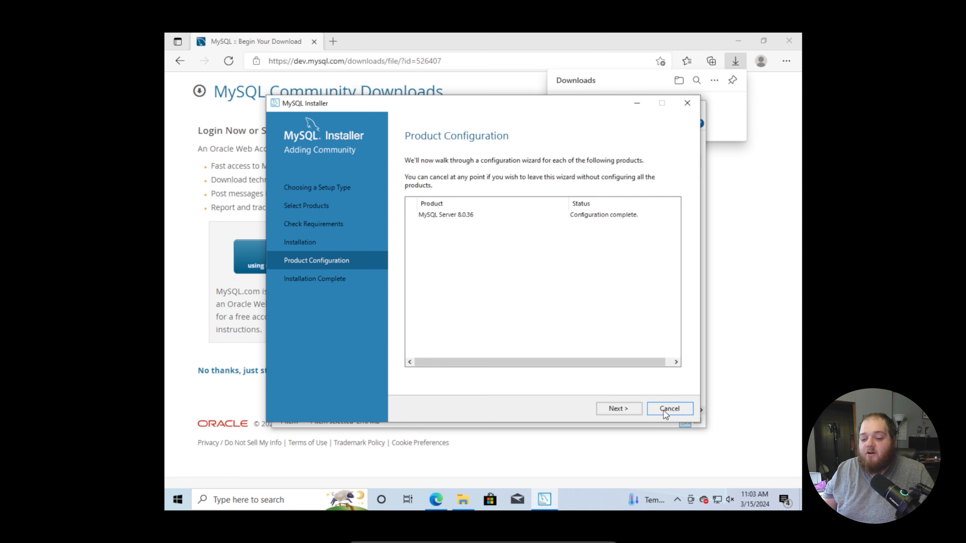
pyautogui.click(619, 411)
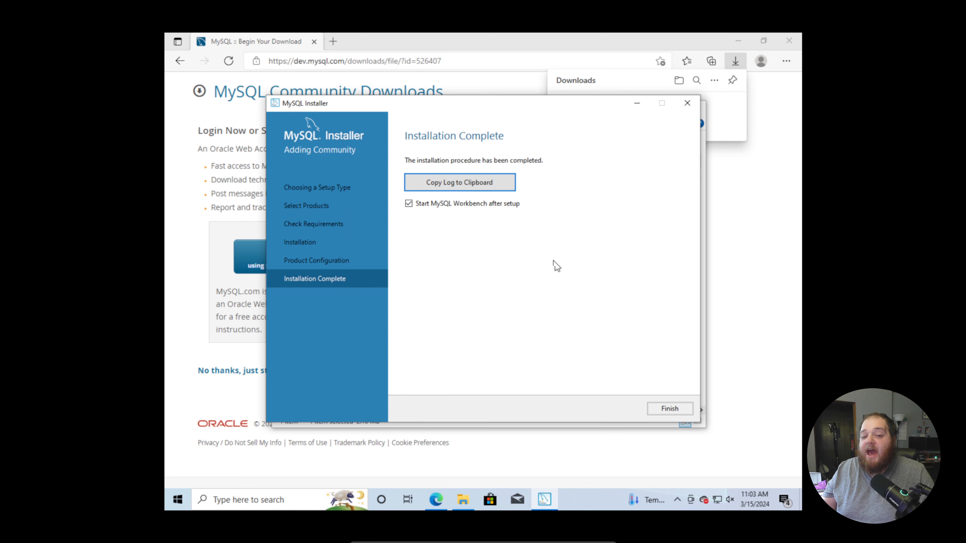
pyautogui.click(667, 409)
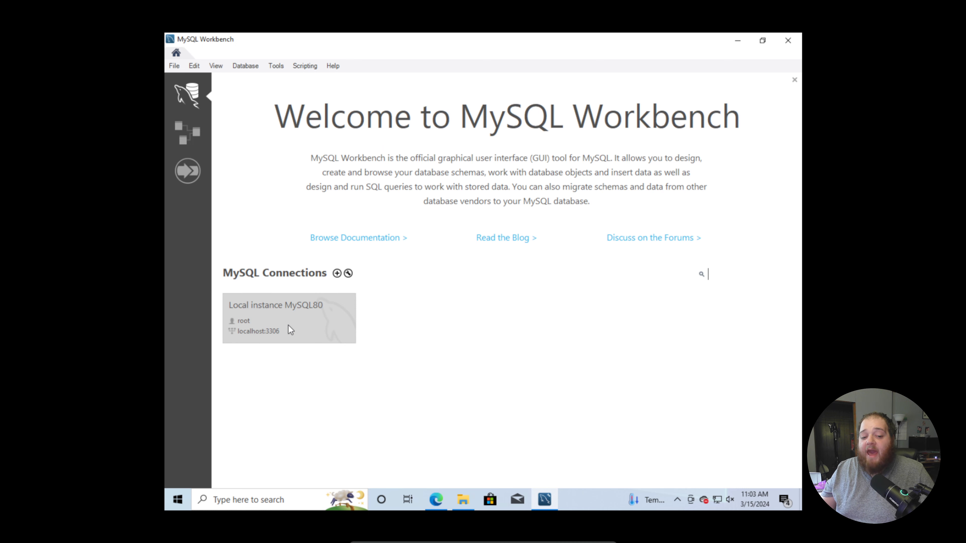
# Set up a new connection named Main, keeping hostname 127.0.0.1, port 3306 and username root.
pyautogui.click(336, 274)
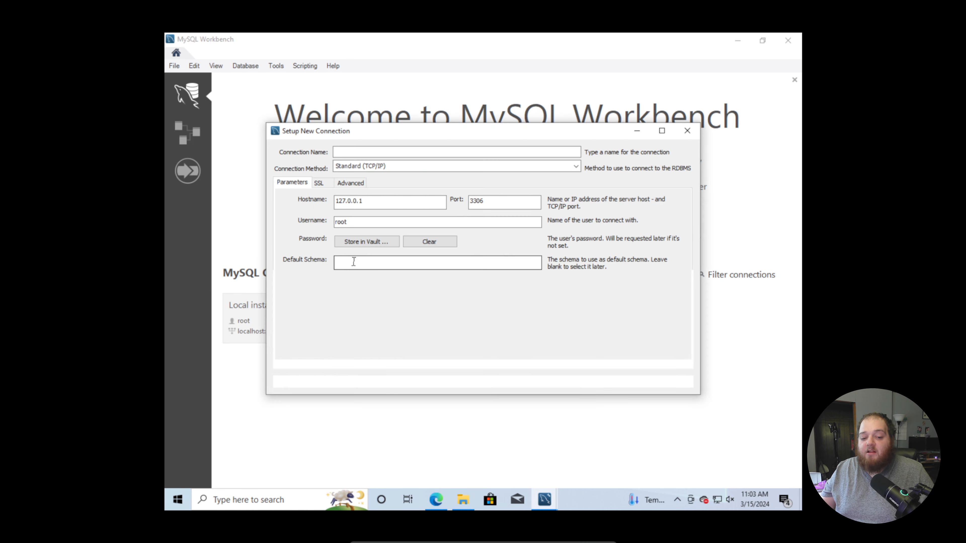
pyautogui.click(388, 152)
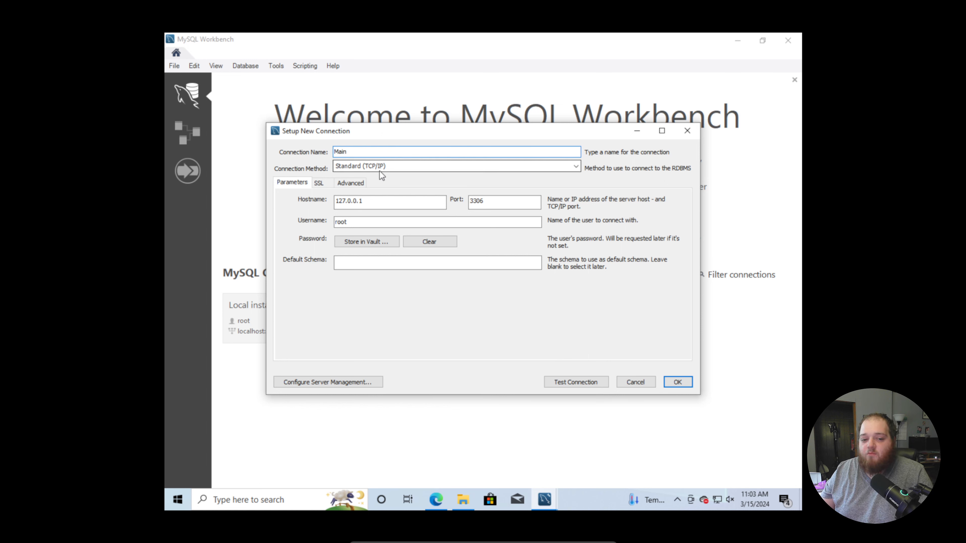
pyautogui.moveTo(364, 205); pyautogui.dragTo(336, 205)
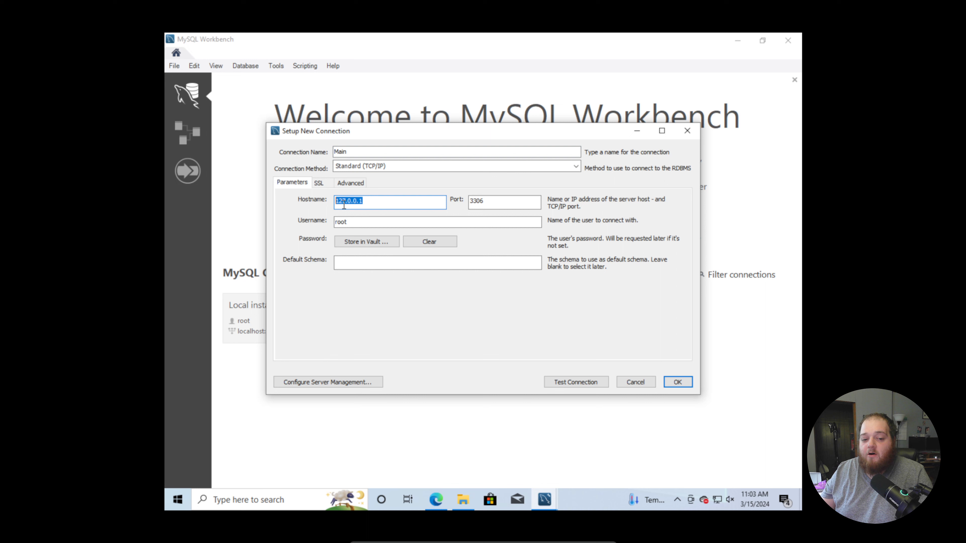
pyautogui.doubleClick(475, 204)
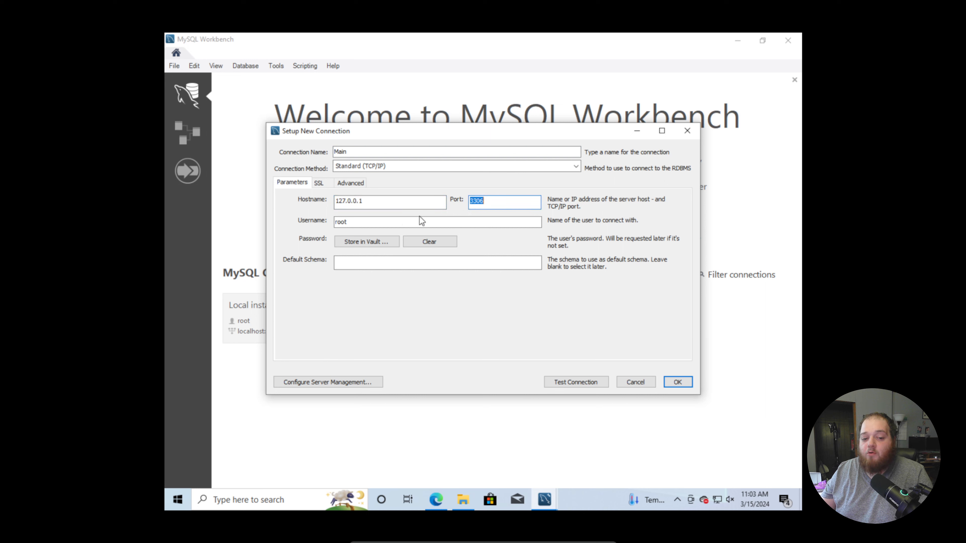
pyautogui.doubleClick(362, 225)
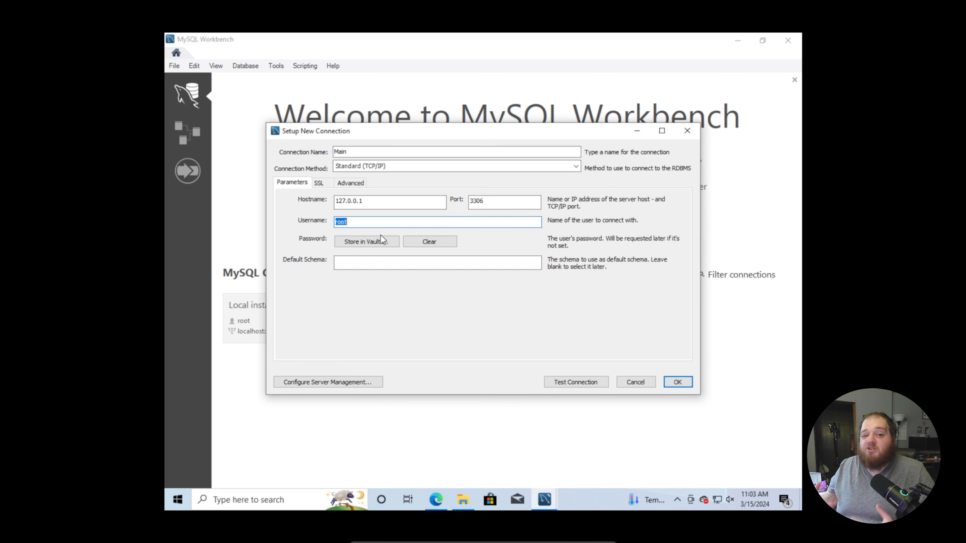
# Store the root user's password in the vault for the Main connection.
pyautogui.click(375, 244)
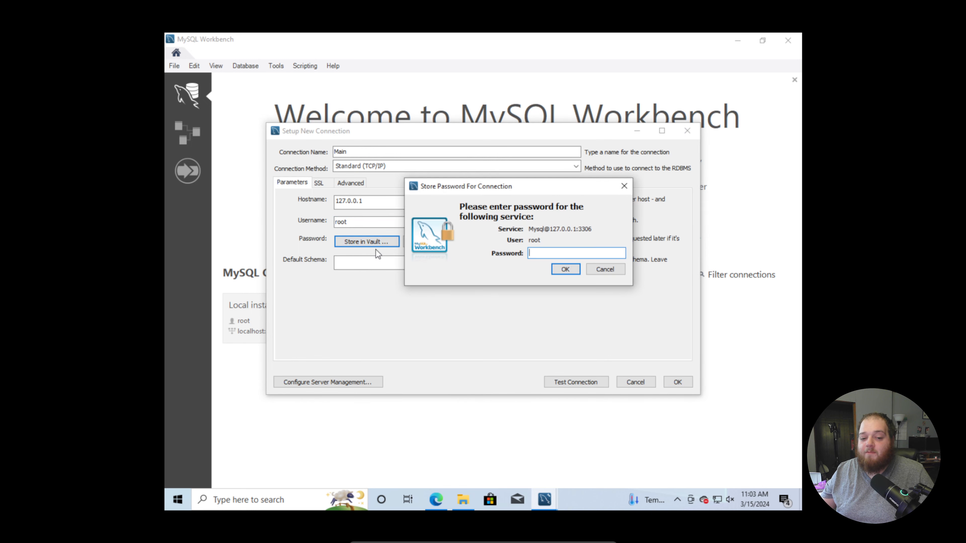
pyautogui.write('*******')
pyautogui.click(572, 269)
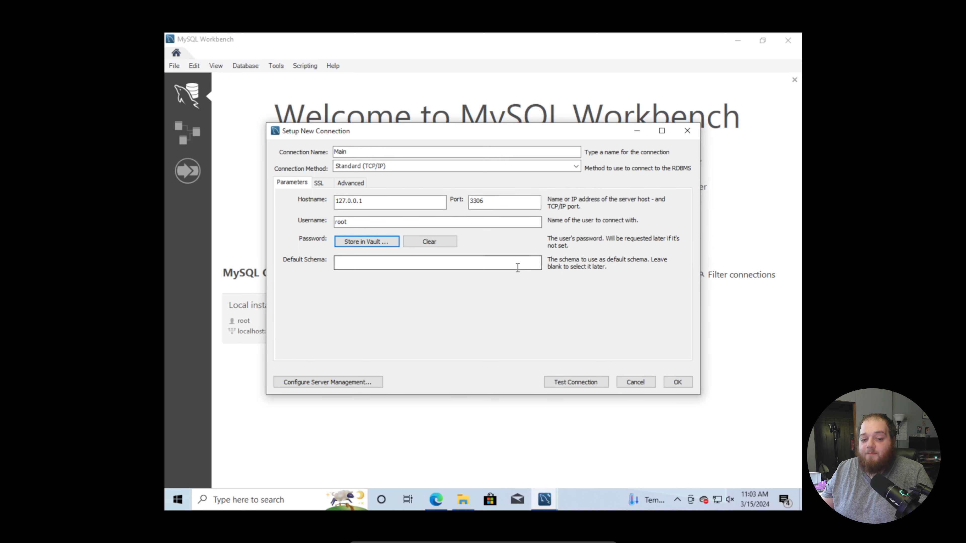
# Test the Main connection and save it.
pyautogui.click(581, 381)
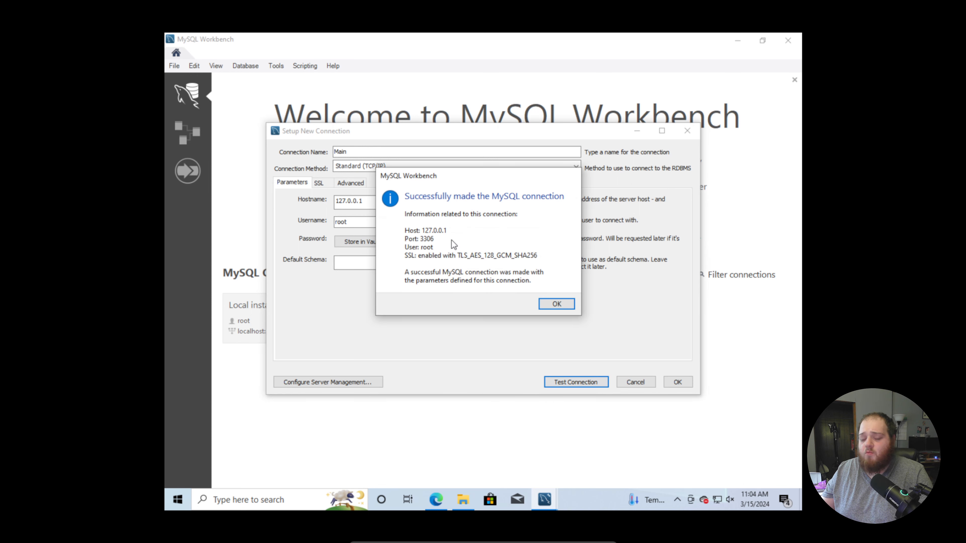
pyautogui.click(556, 305)
pyautogui.click(678, 380)
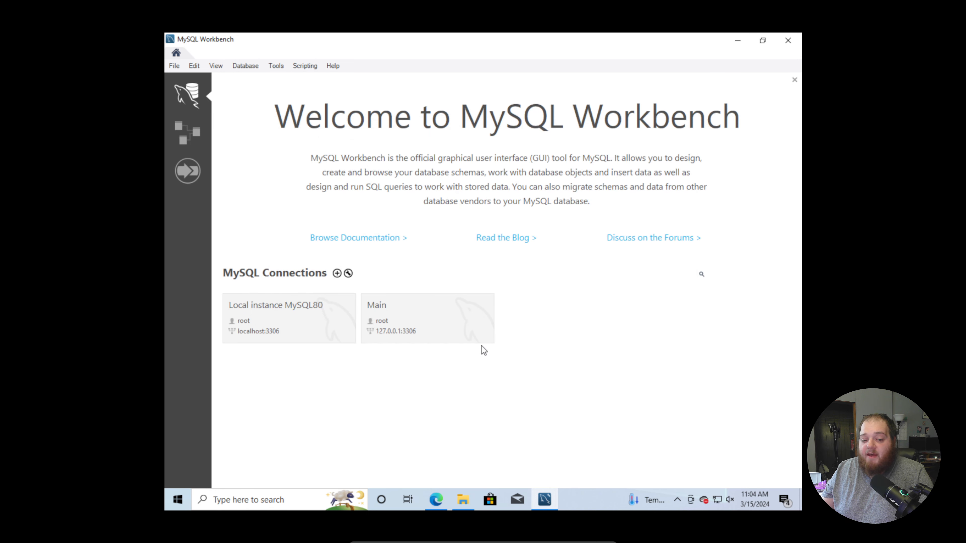
# Open the Main connection and write the query "show databases;" in the SQL editor.
pyautogui.click(418, 321)
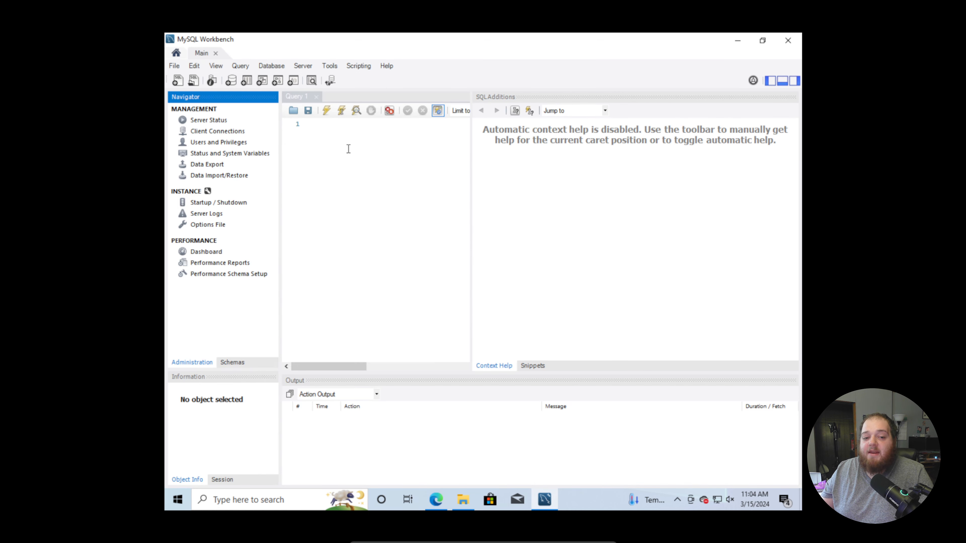
pyautogui.click(374, 139)
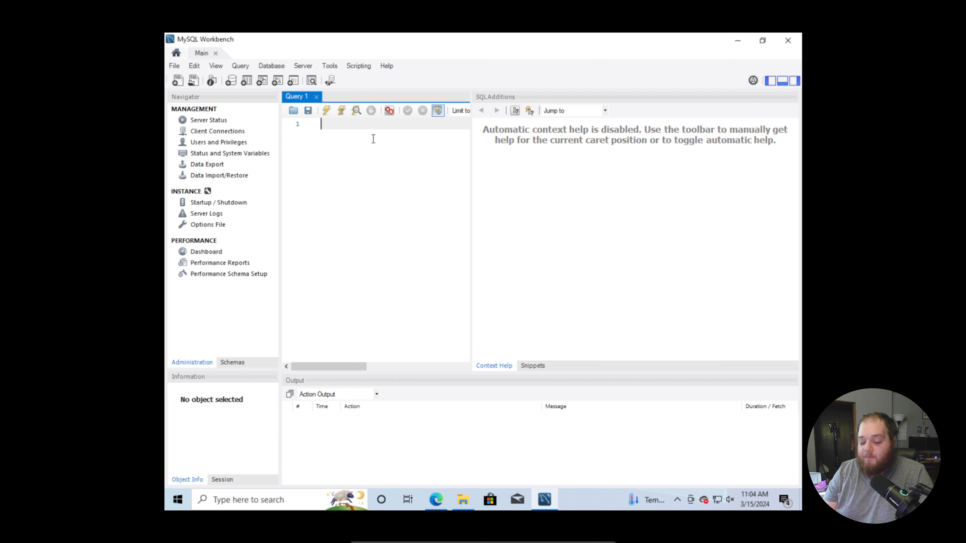
pyautogui.write('show s')
pyautogui.write('at')
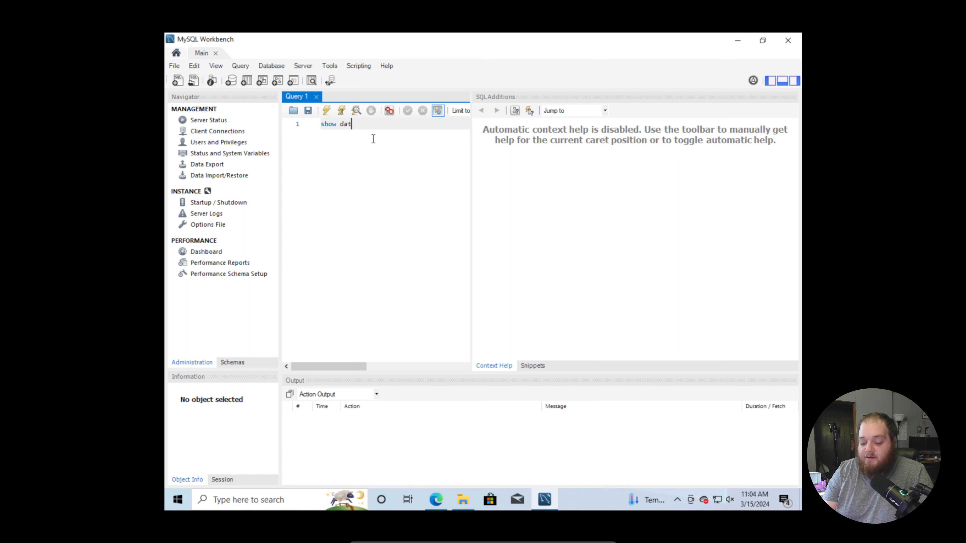
pyautogui.write('abases;')
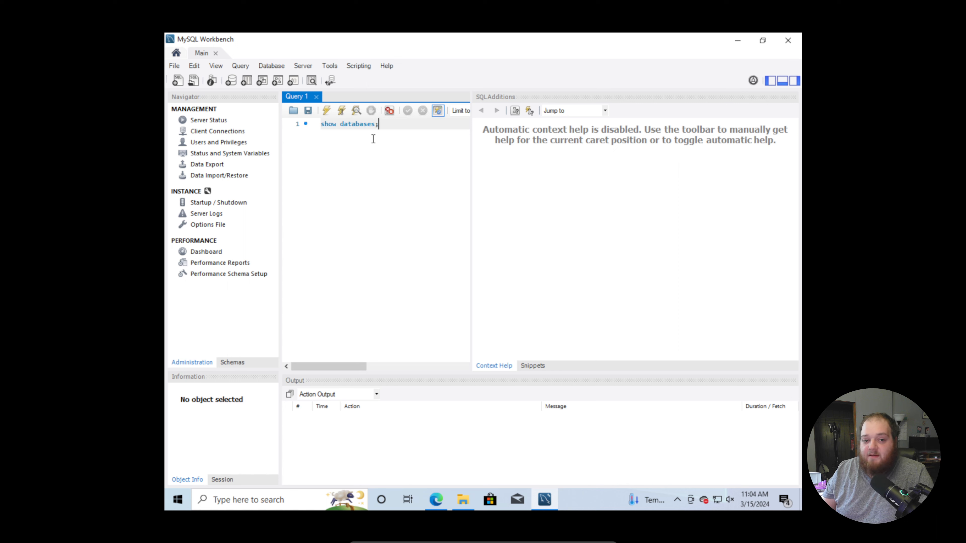